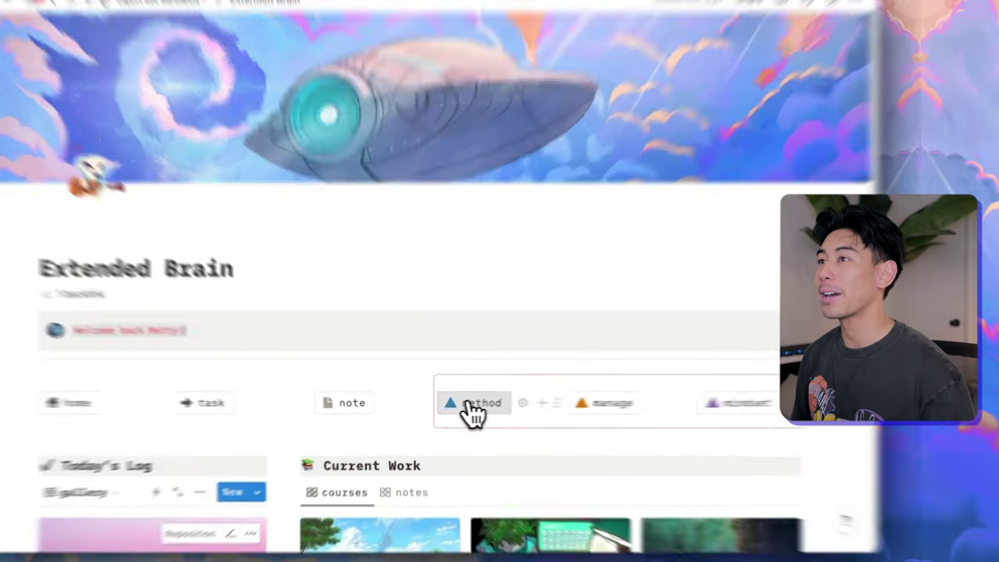
# Open the methods dashboard and browse the physics course's Syllabus, All Notes and Action sections
pyautogui.click(470, 404)
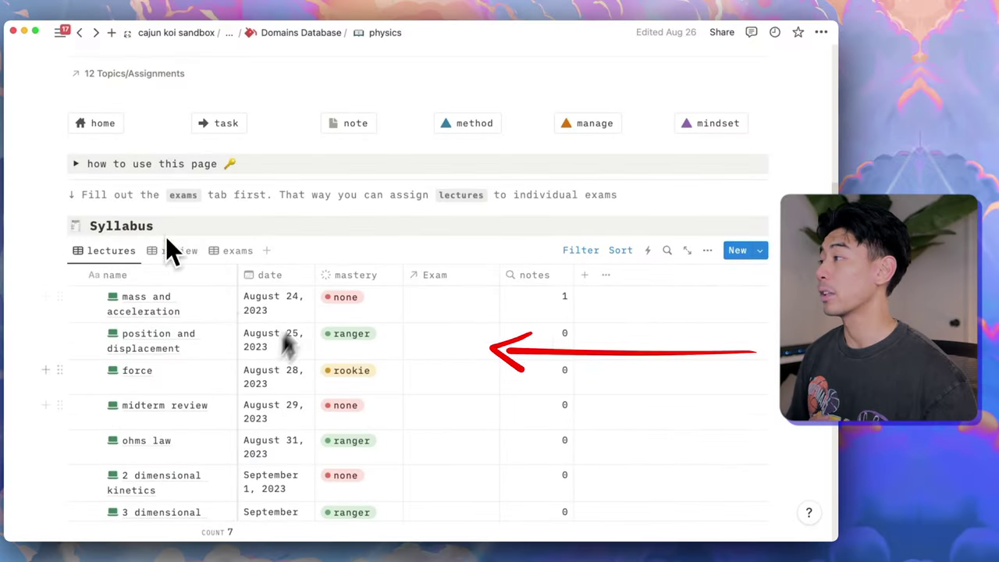
pyautogui.scroll(-2, 179, 242)
pyautogui.scroll(-10, 234, 187)
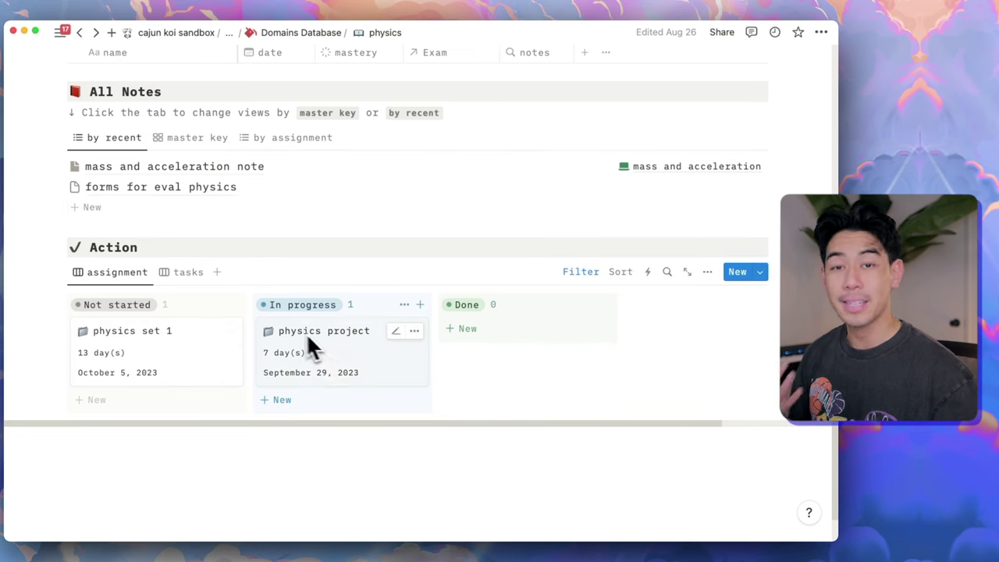
pyautogui.scroll(10, 312, 363)
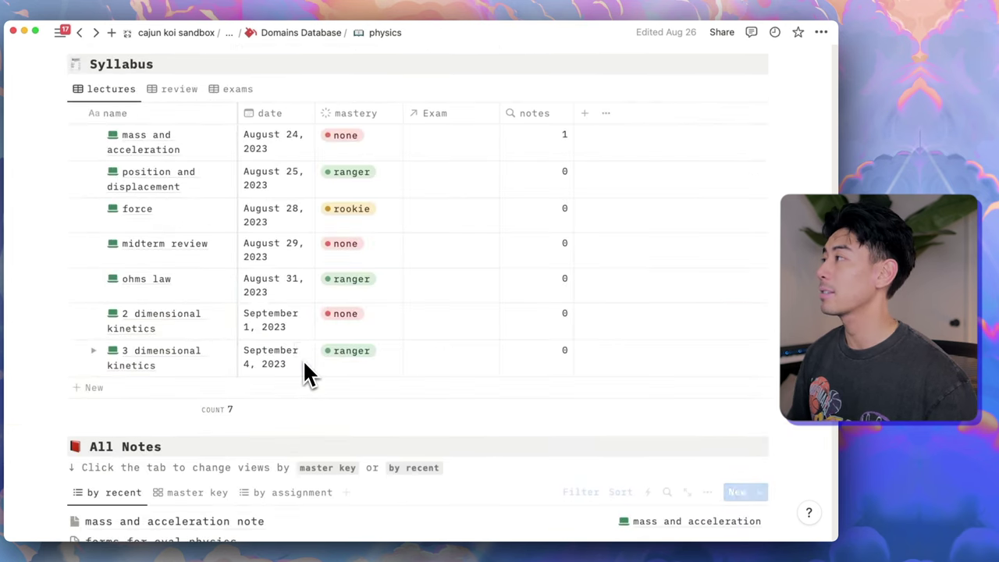
# In the Syllabus exams view, reschedule physics midterm 1 from November 3 to September 23, 2023
pyautogui.click(238, 165)
pyautogui.scroll(2, 301, 257)
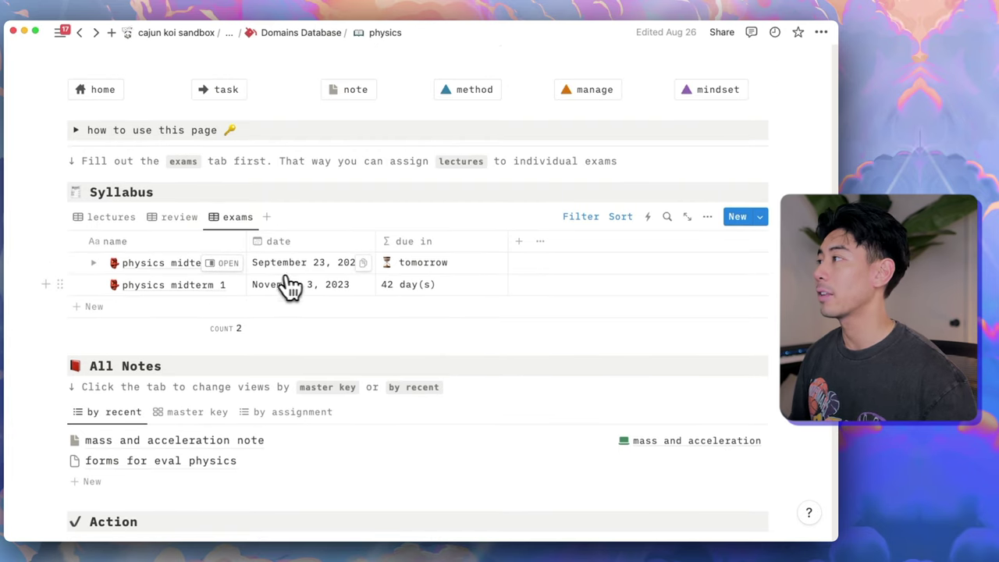
pyautogui.click(315, 291)
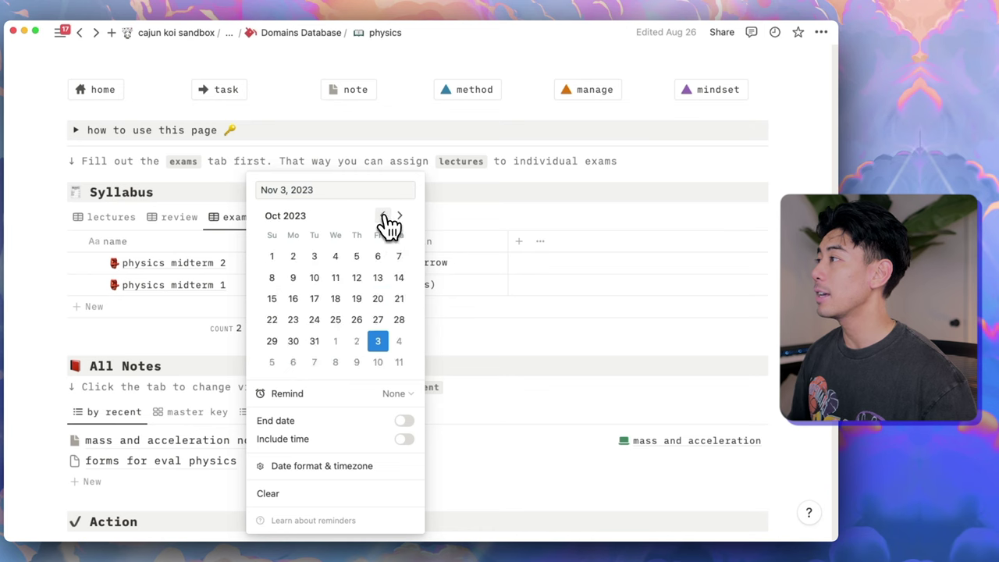
pyautogui.click(382, 216)
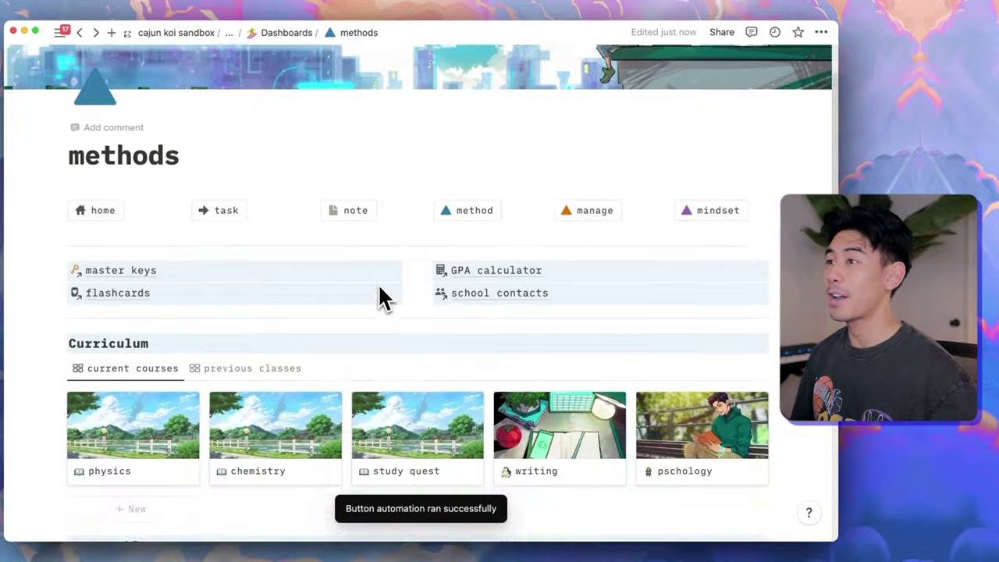
pyautogui.scroll(-6, 377, 283)
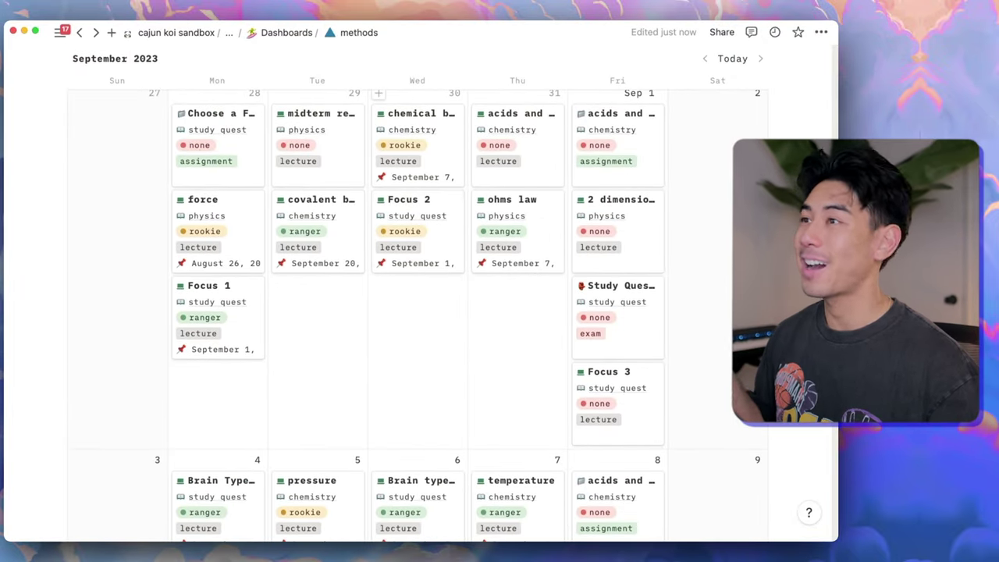
pyautogui.scroll(4, 385, 392)
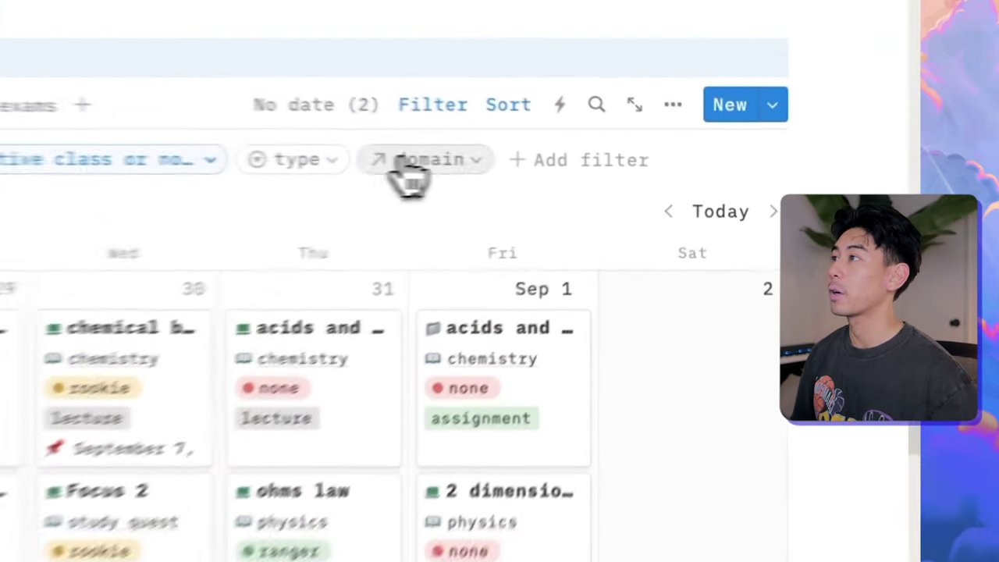
pyautogui.click(581, 161)
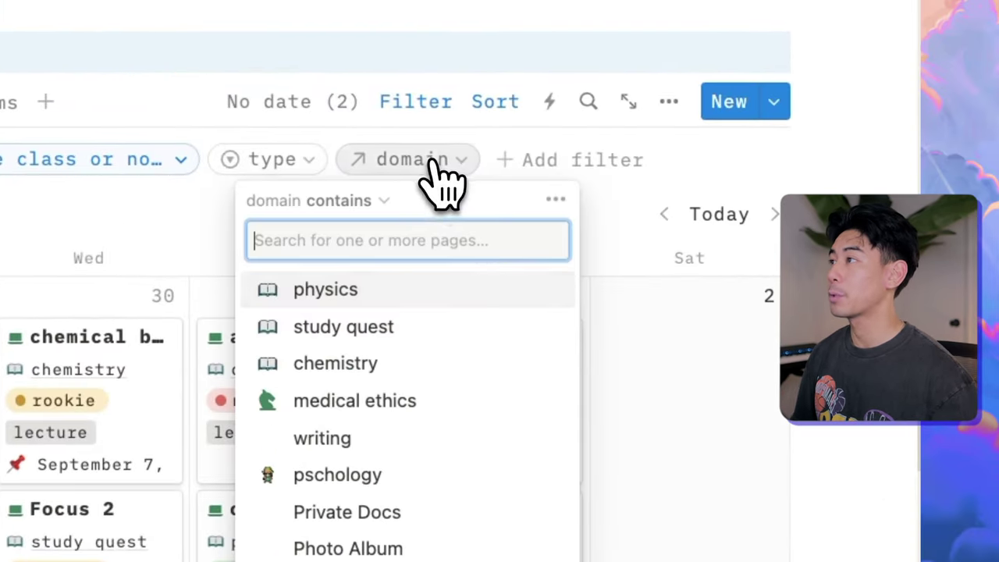
pyautogui.click(343, 293)
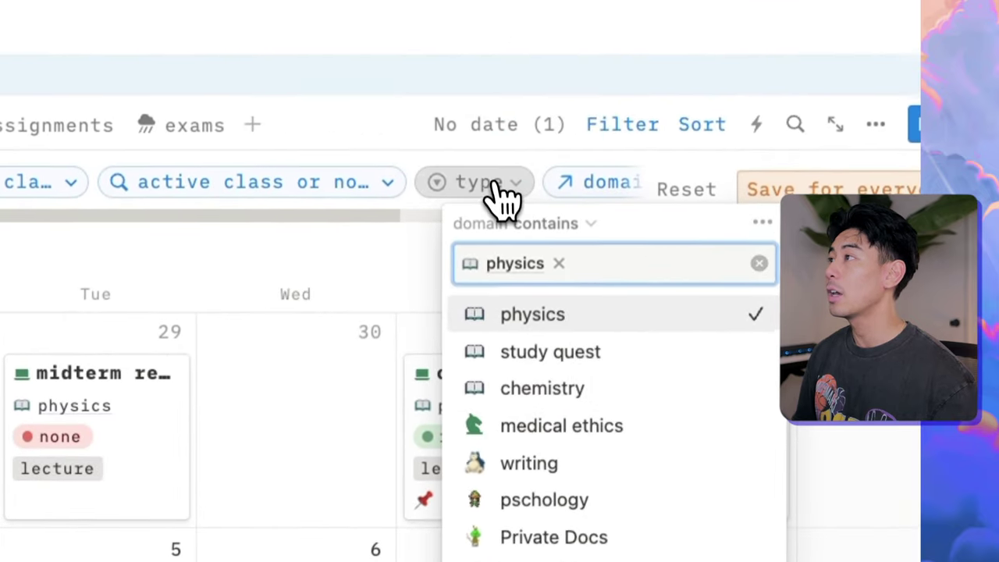
pyautogui.click(492, 184)
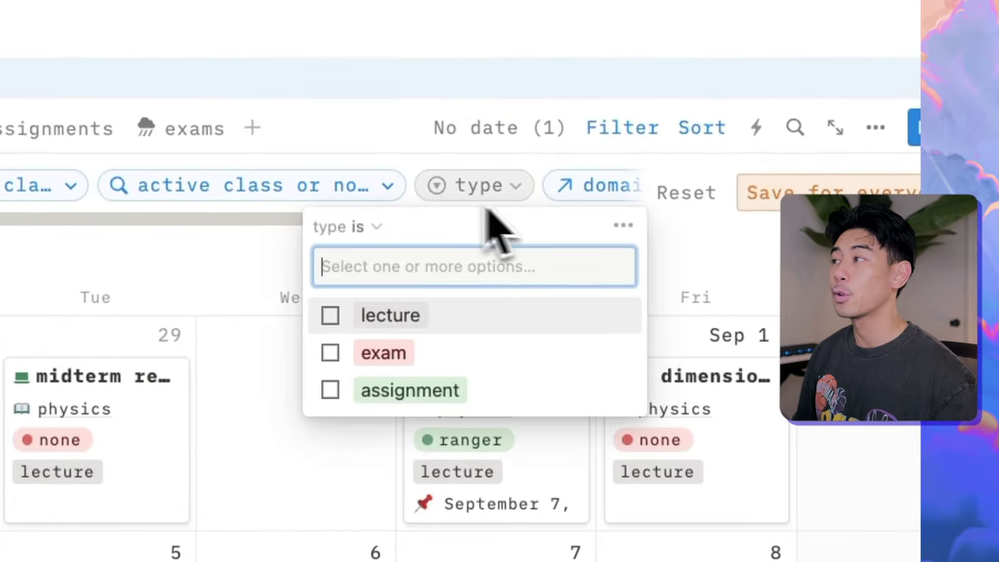
pyautogui.click(394, 355)
pyautogui.click(394, 359)
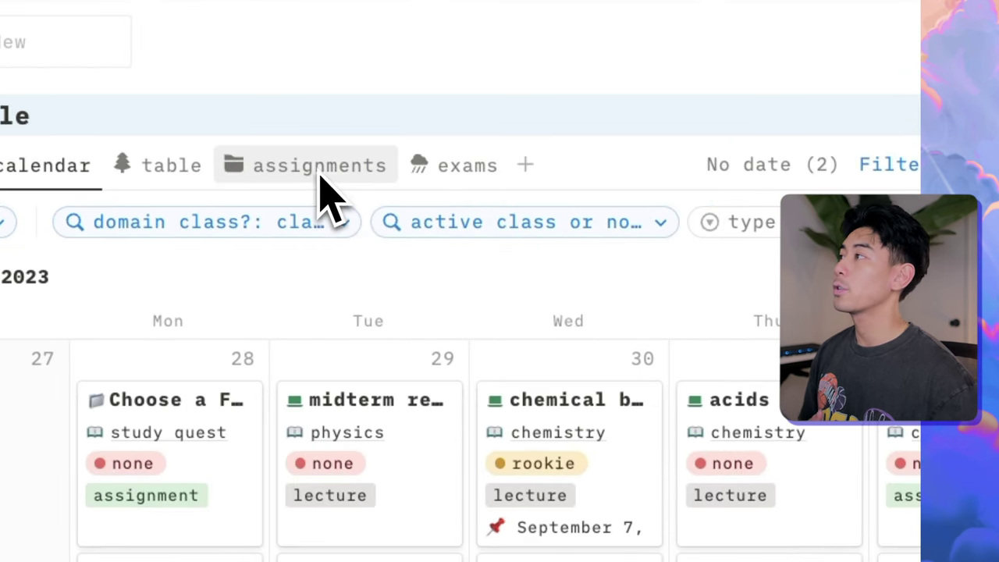
pyautogui.click(318, 167)
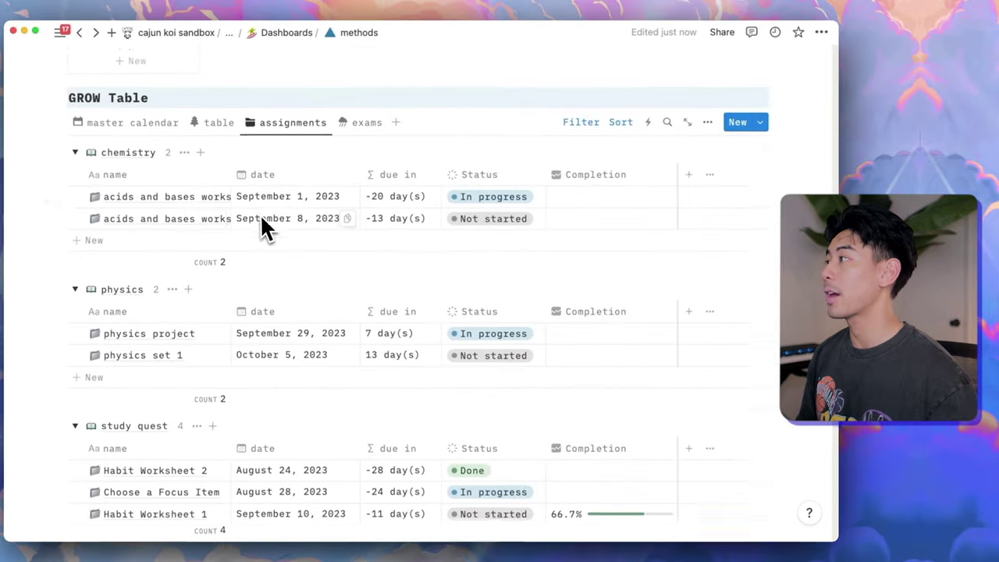
pyautogui.scroll(-5, 261, 232)
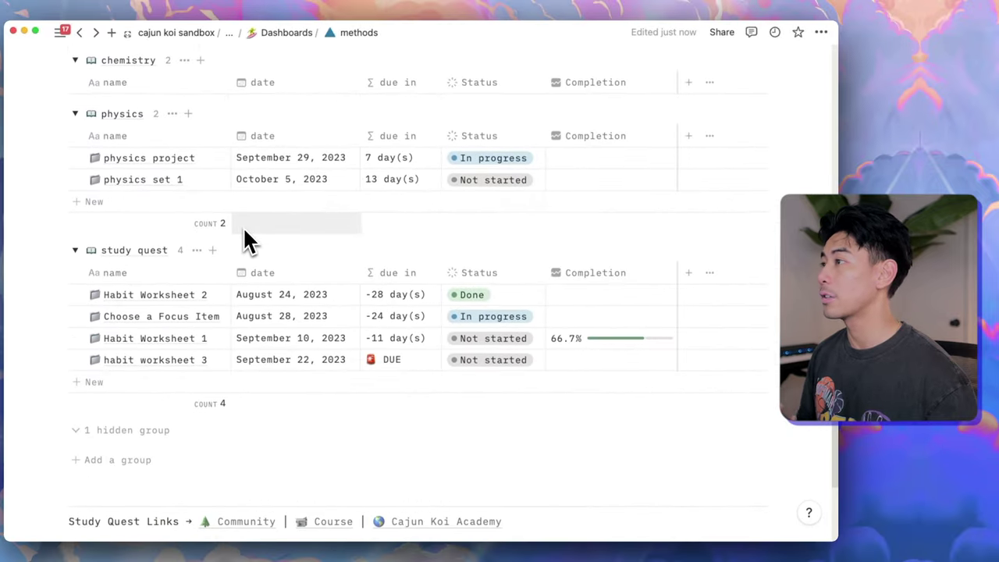
pyautogui.scroll(6, 245, 241)
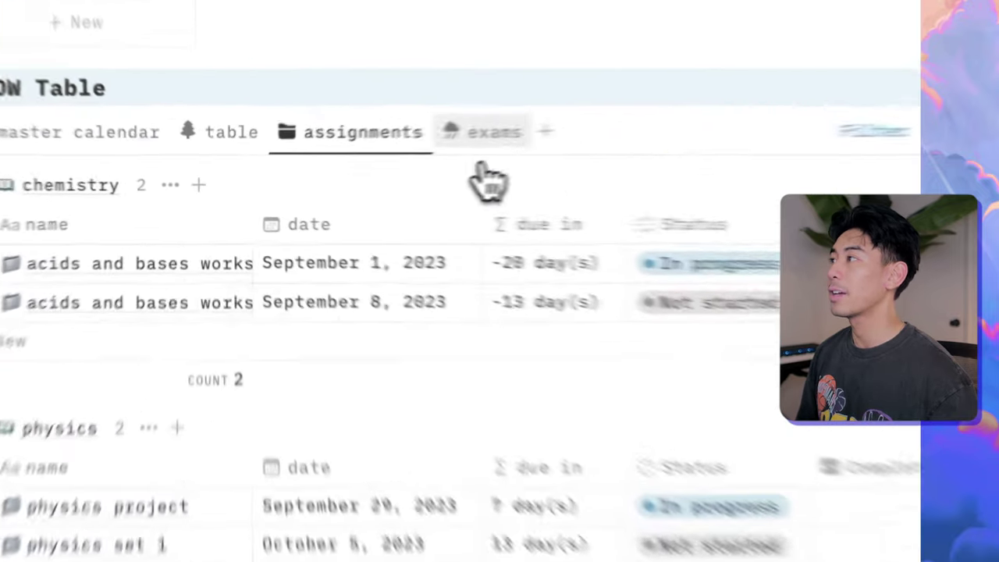
pyautogui.click(363, 161)
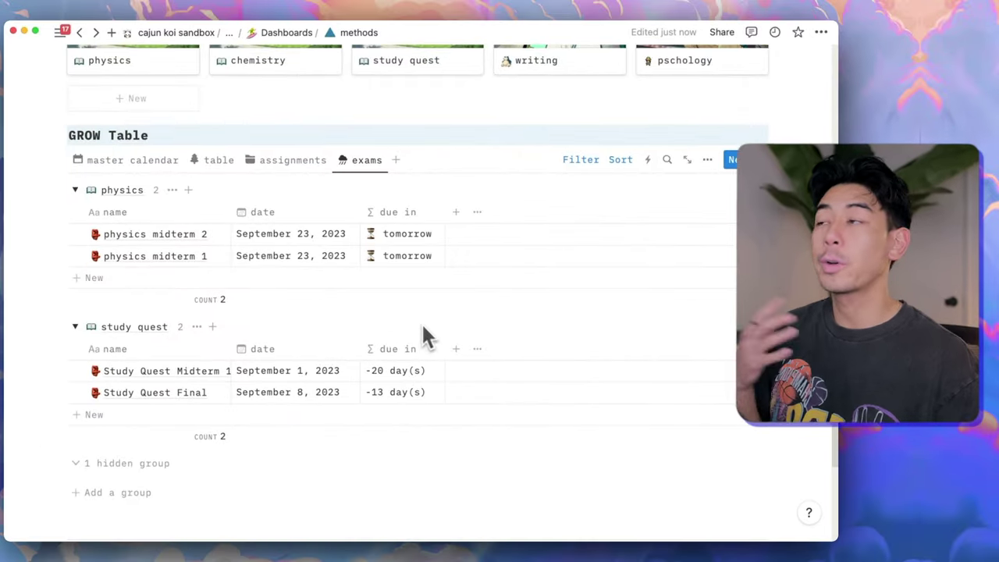
pyautogui.click(135, 160)
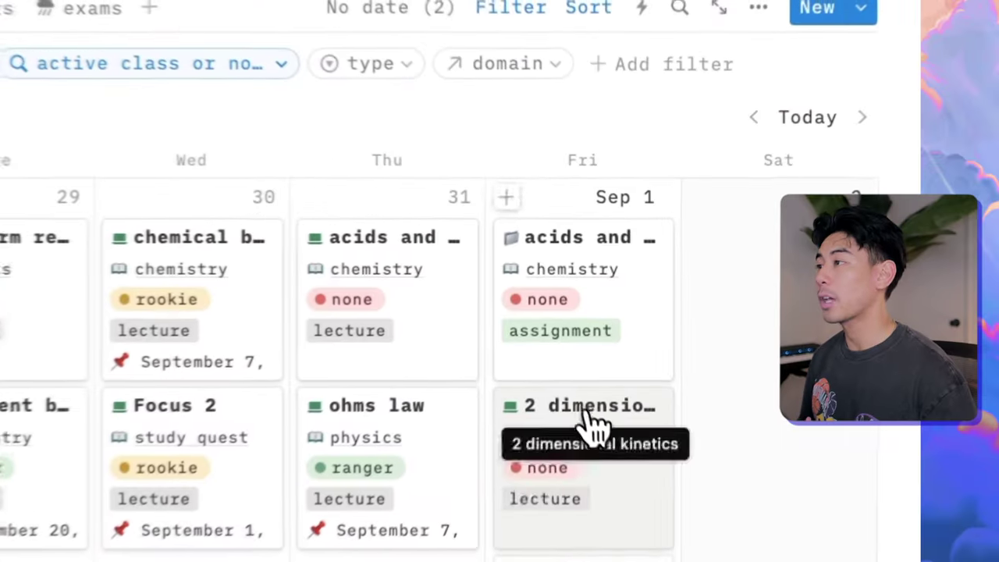
# Open the 2 dimensional kinetics topic as a full page and log a review rated rookie
pyautogui.click(613, 325)
pyautogui.click(173, 134)
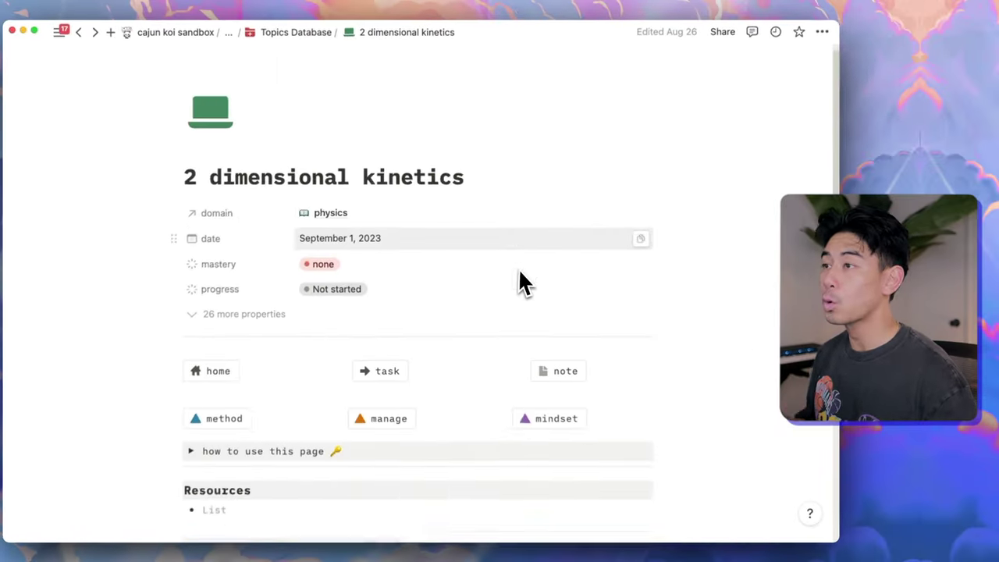
pyautogui.scroll(-5, 518, 267)
pyautogui.scroll(2, 477, 334)
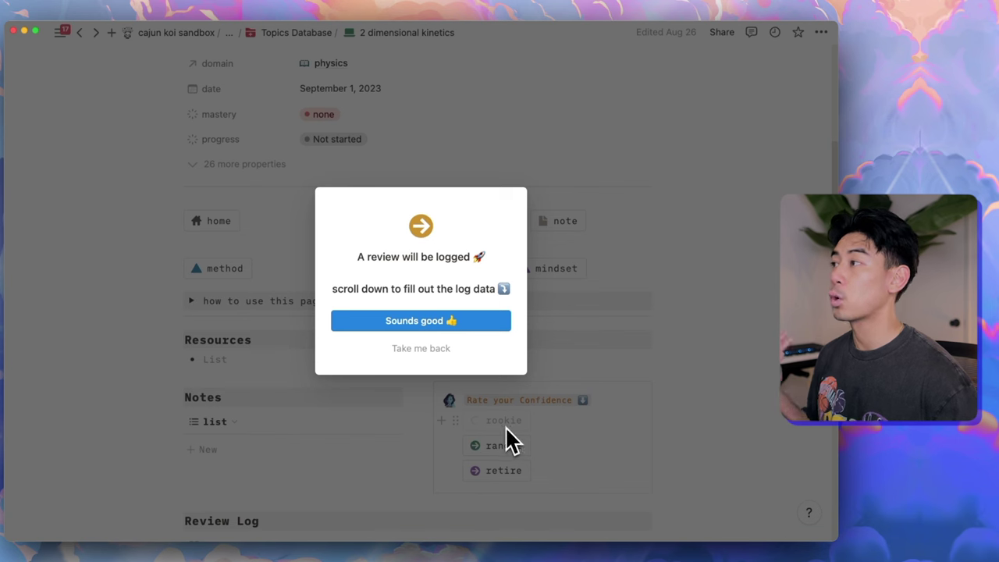
pyautogui.click(428, 320)
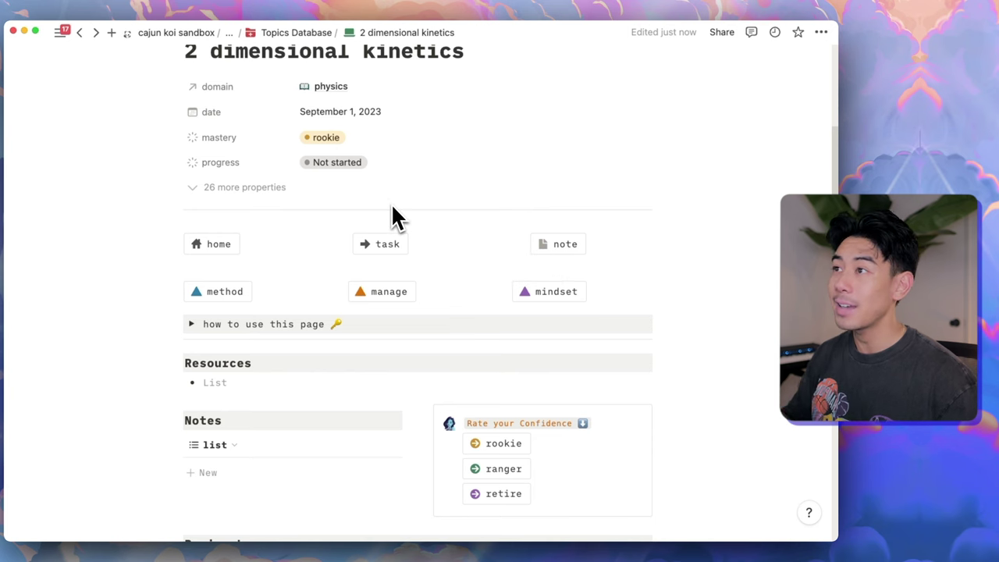
# Record 60 minutes in flow and a frustrated mood on the kinetics review entry
pyautogui.scroll(-3, 390, 261)
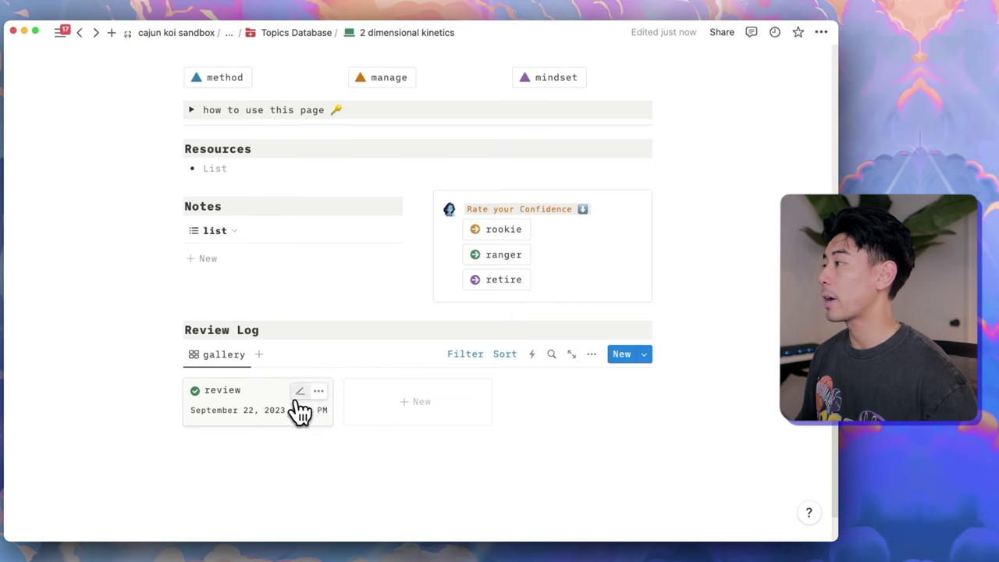
pyautogui.click(300, 392)
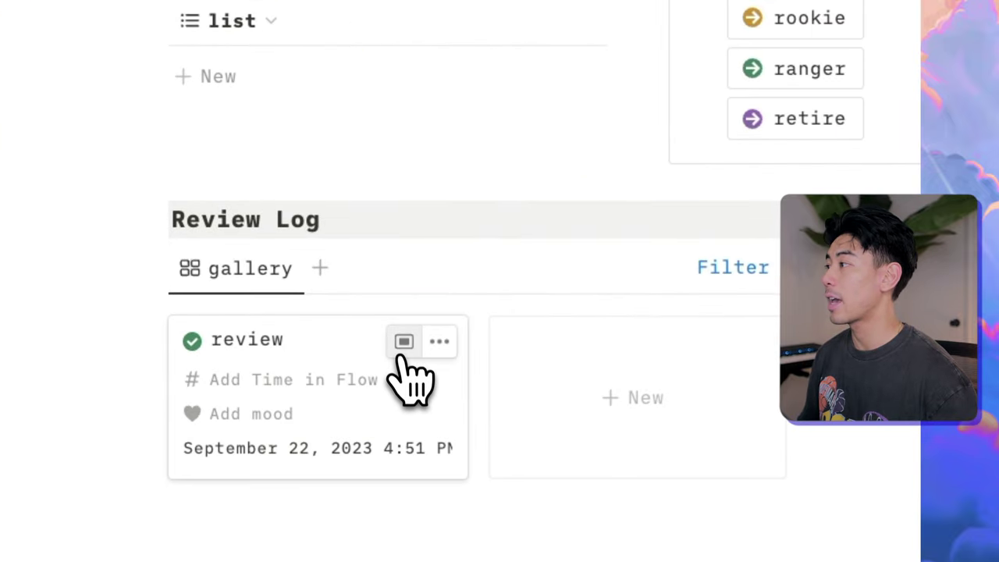
pyautogui.click(365, 394)
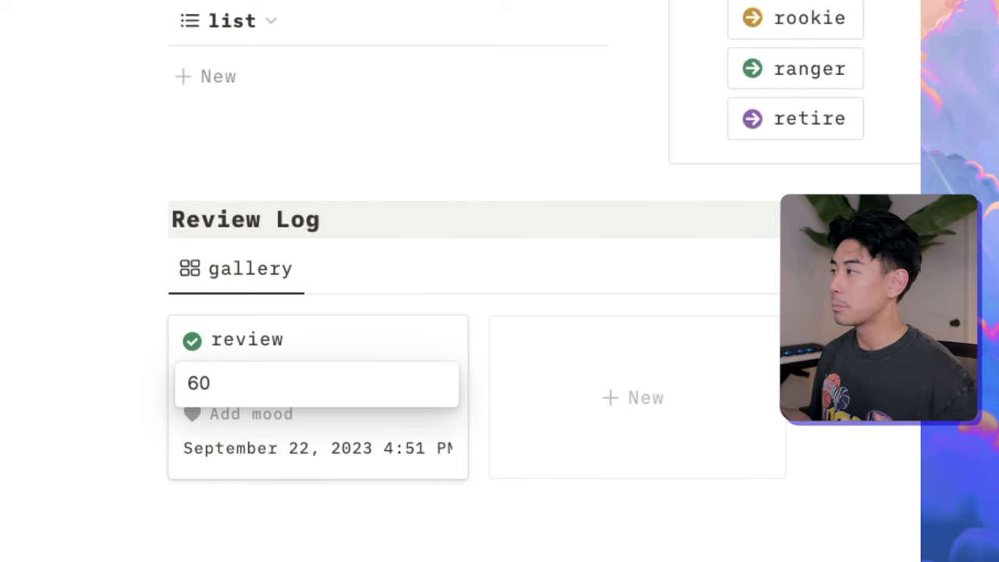
pyautogui.write('60')
pyautogui.press('Return')
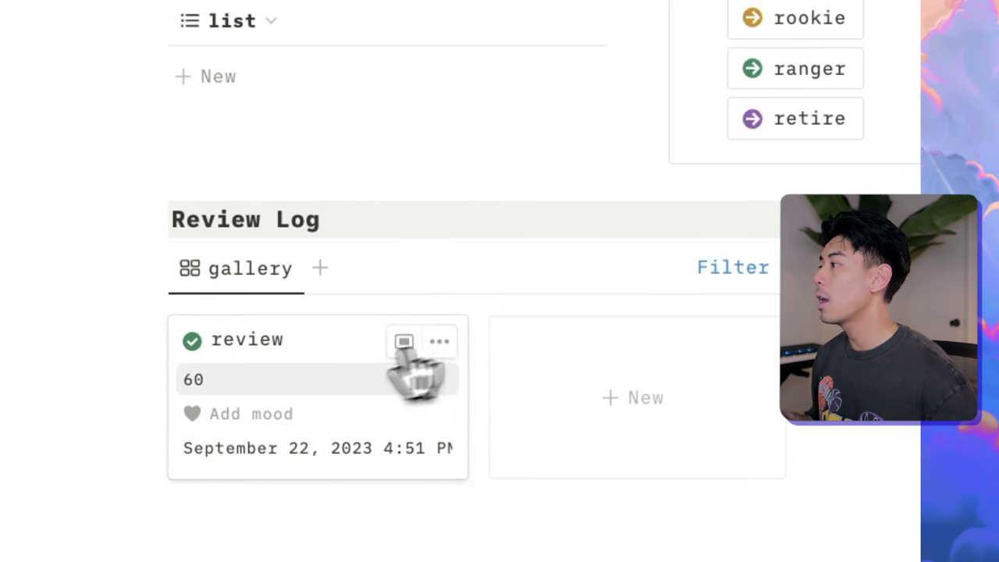
pyautogui.click(289, 415)
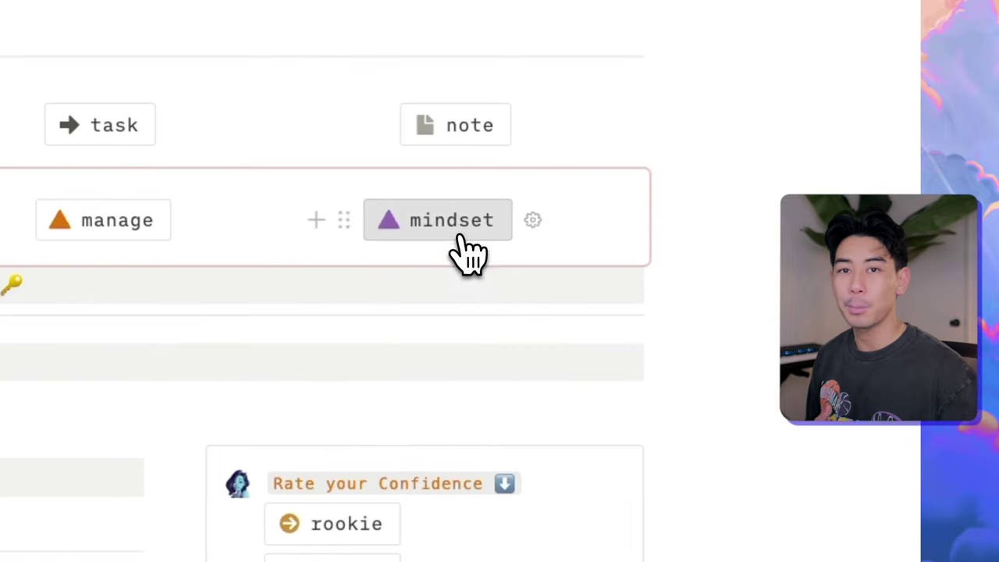
# From the mindset dashboard, open the log library and browse its Mood Logs and Focus tables
pyautogui.click(460, 238)
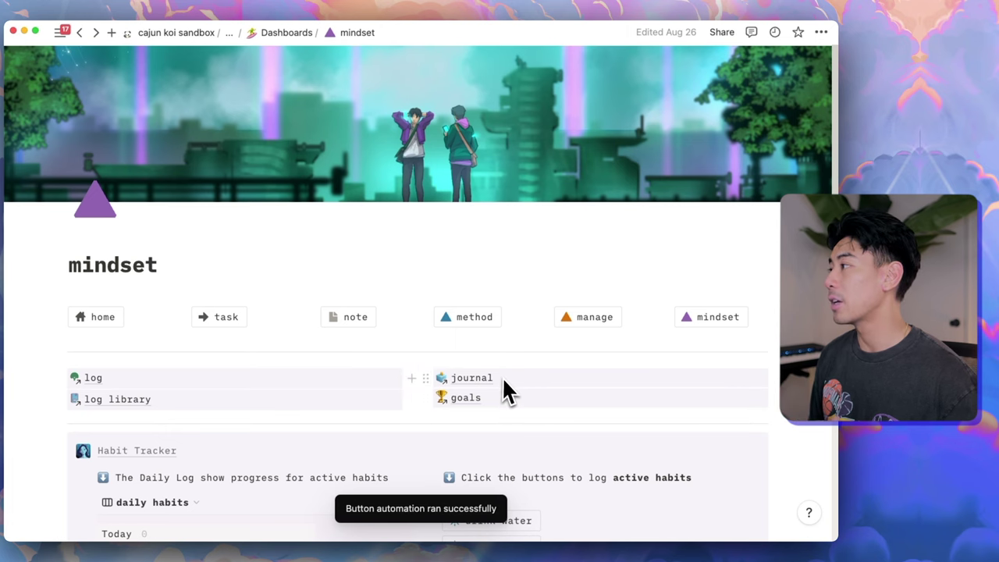
pyautogui.scroll(-2, 507, 390)
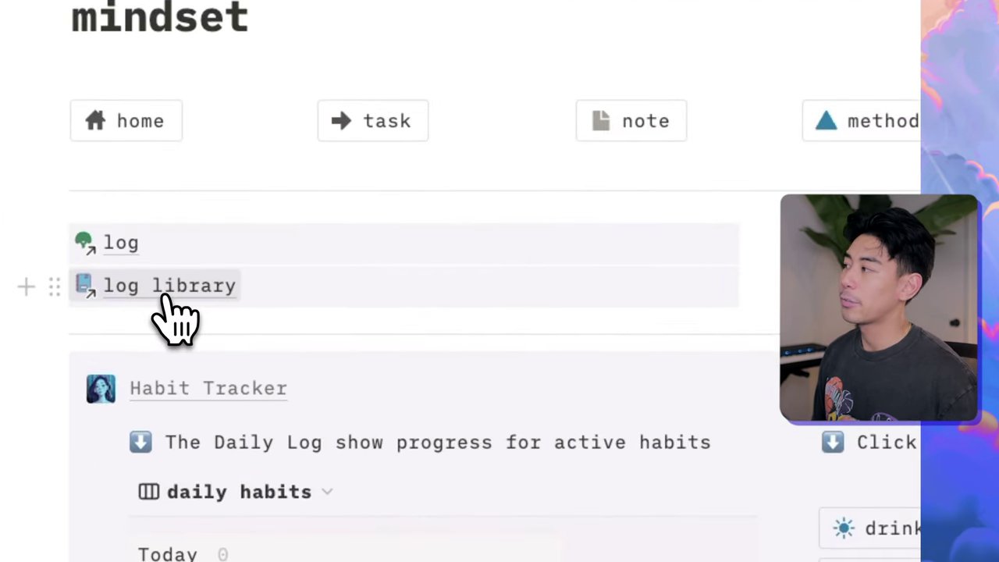
pyautogui.click(167, 296)
pyautogui.scroll(-4, 338, 295)
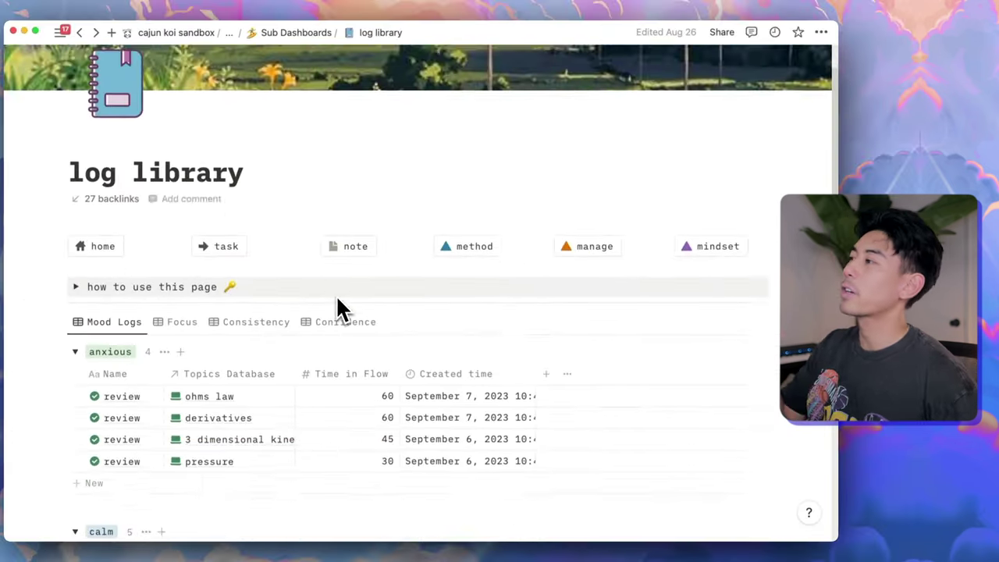
pyautogui.scroll(-1, 338, 300)
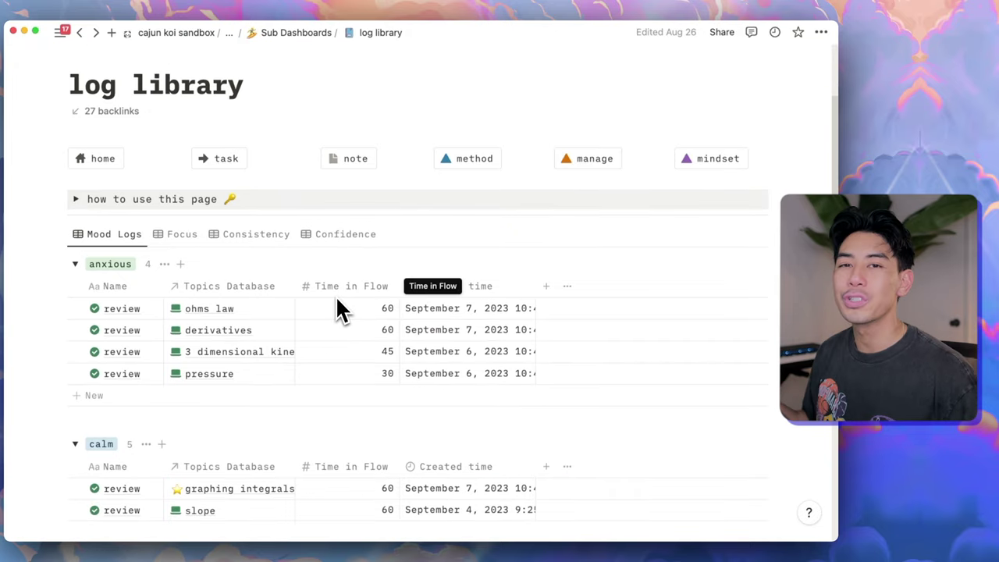
pyautogui.scroll(-2, 341, 310)
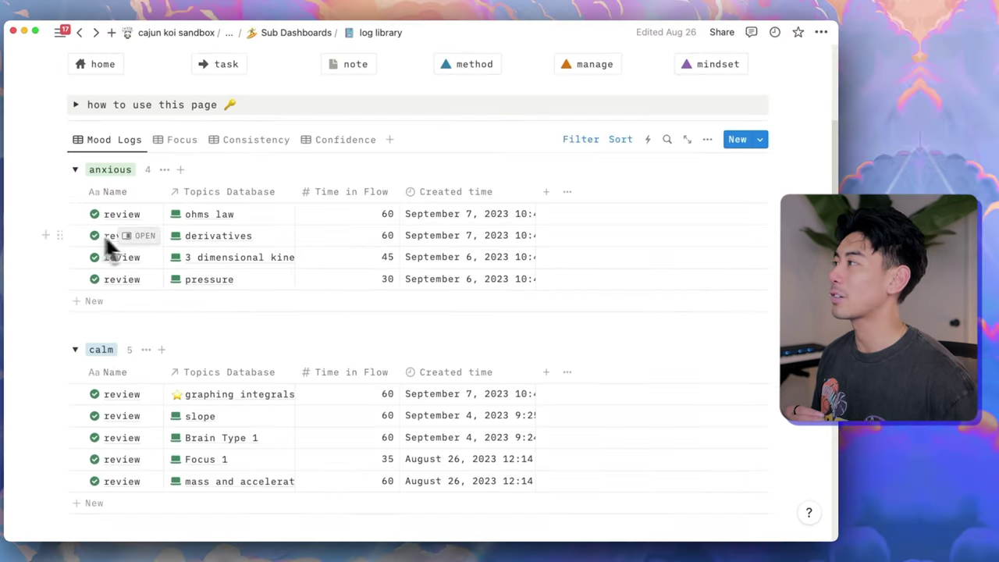
pyautogui.scroll(-2, 133, 250)
pyautogui.scroll(-4, 145, 284)
pyautogui.scroll(10, 137, 313)
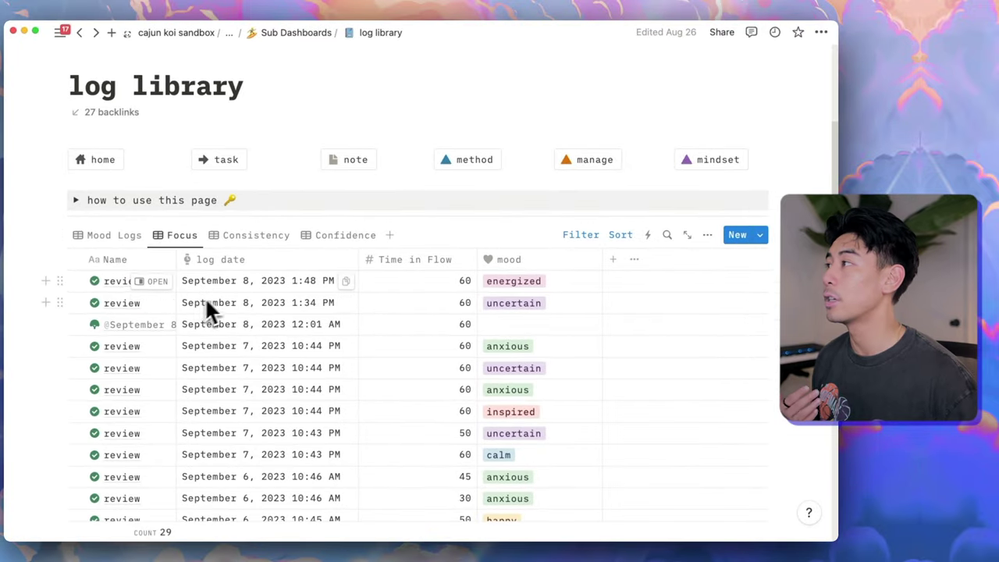
pyautogui.scroll(-2, 226, 300)
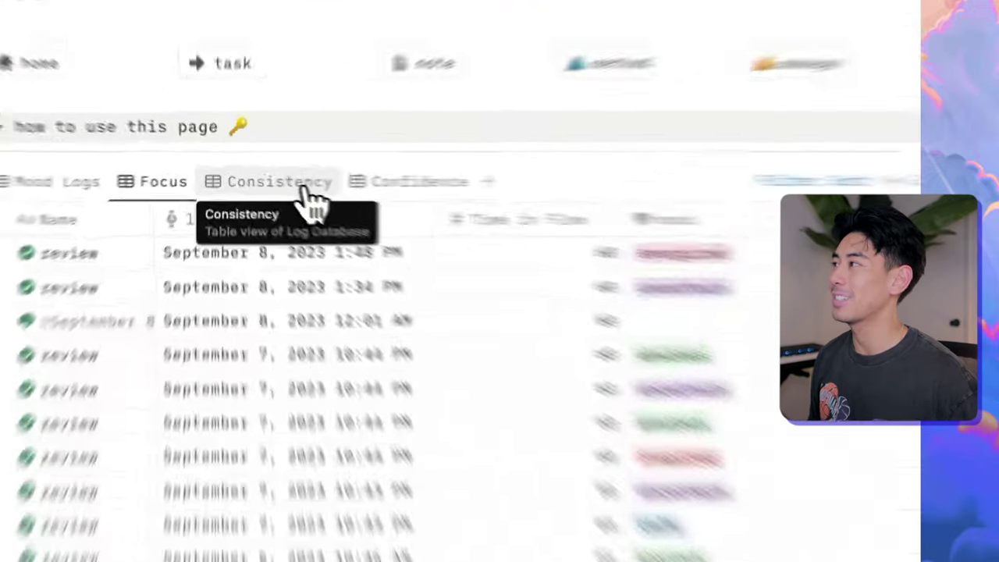
# Switch the log library to Consistency and review September 2023's study totals, distractions and streaks
pyautogui.click(277, 193)
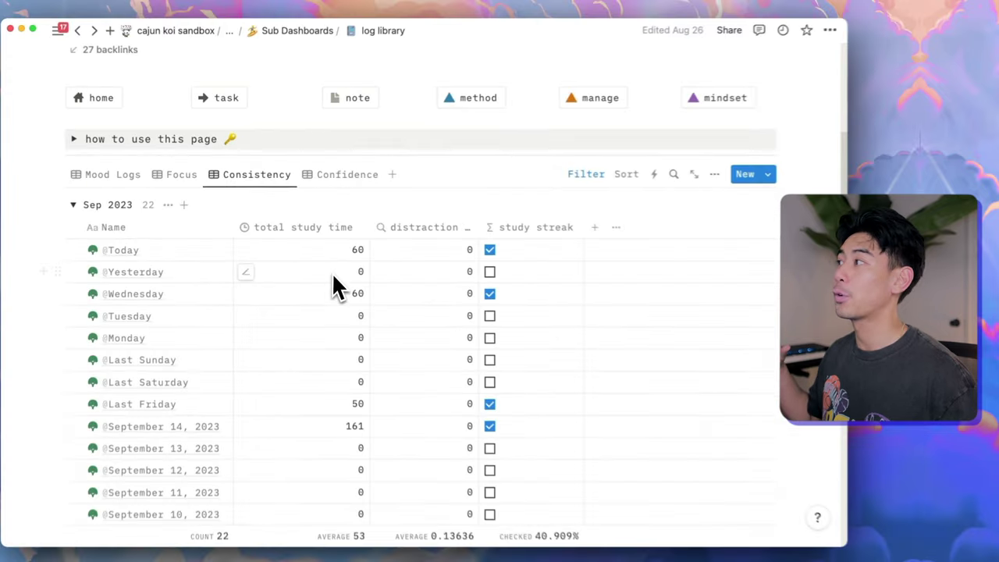
pyautogui.scroll(-2, 331, 272)
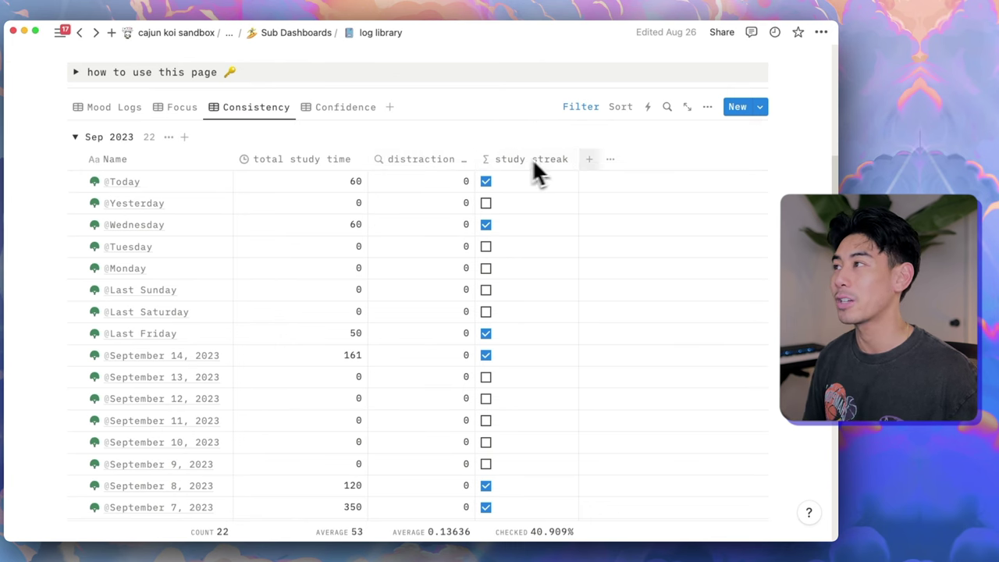
pyautogui.scroll(-3, 521, 172)
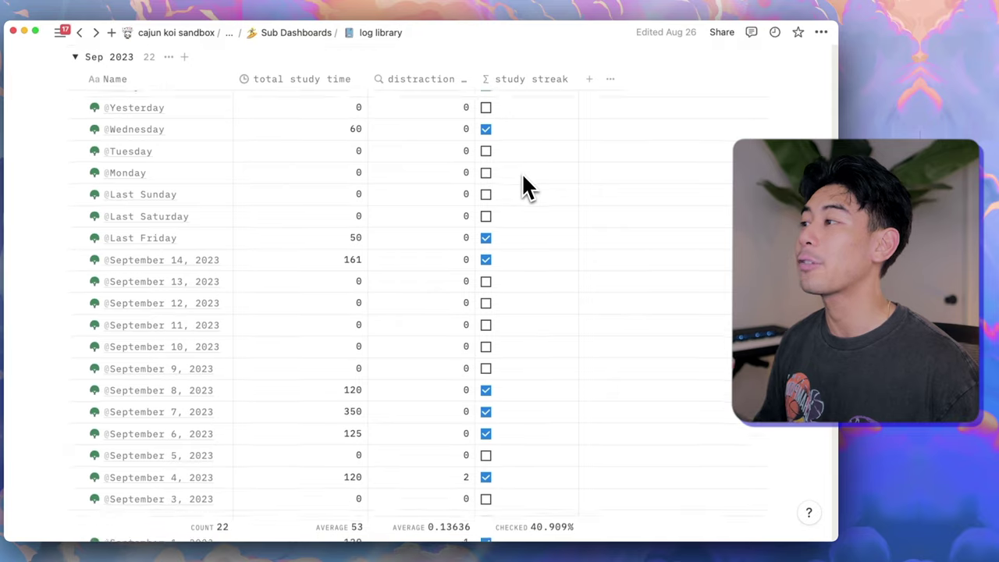
pyautogui.scroll(-5, 521, 187)
pyautogui.scroll(3, 515, 288)
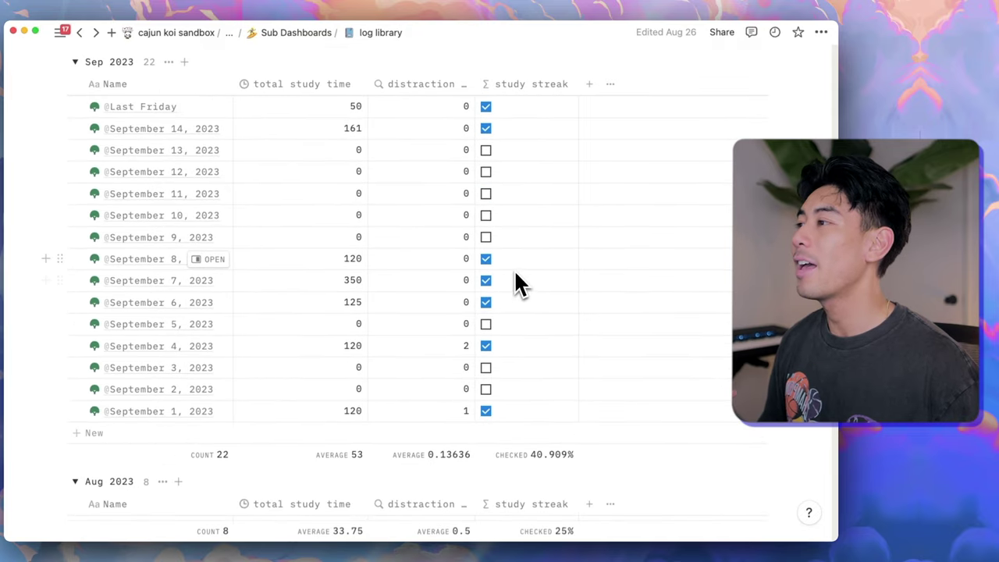
pyautogui.scroll(5, 550, 476)
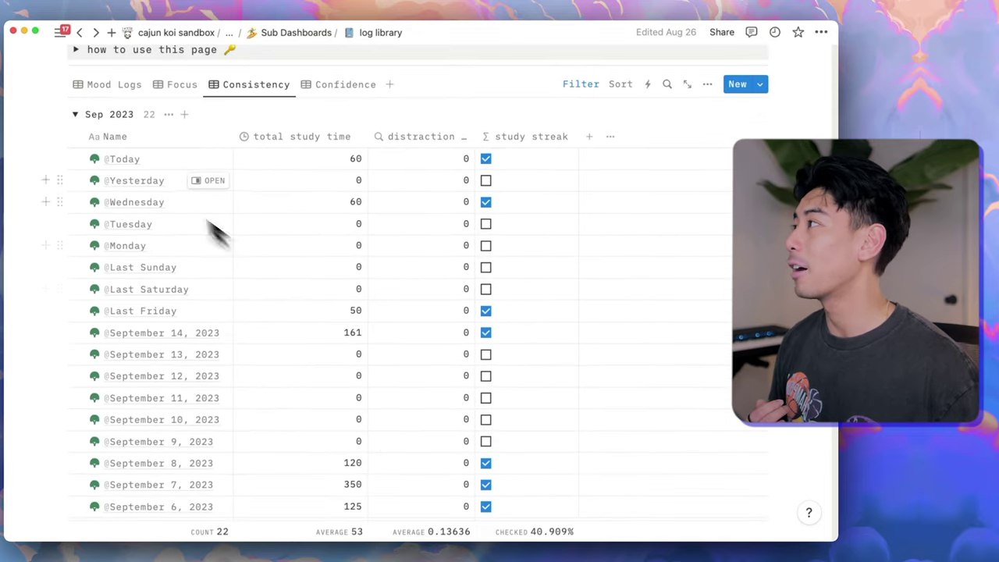
pyautogui.scroll(-7, 446, 345)
pyautogui.scroll(2, 499, 363)
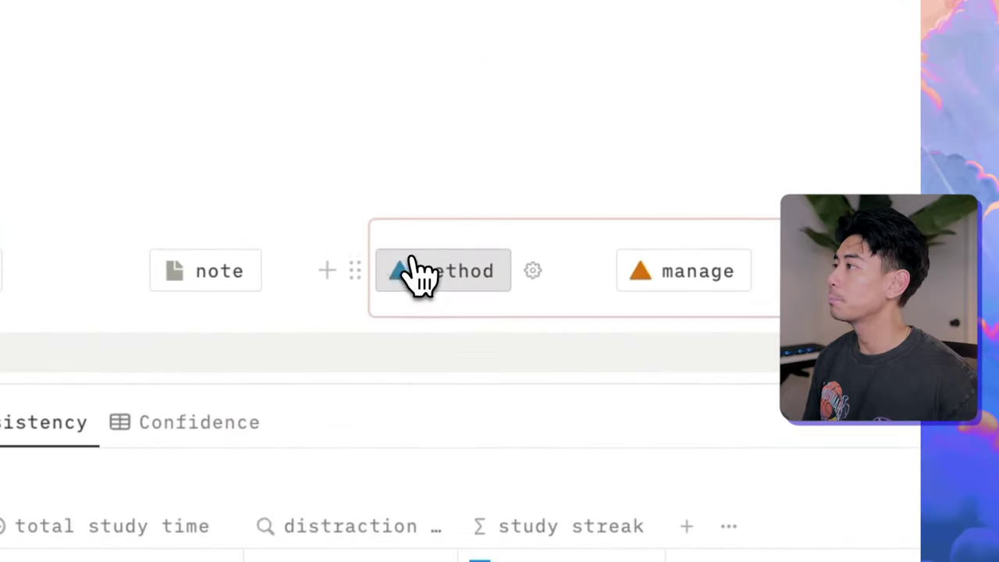
# Open the methods dashboard and scroll down to the GROW Table of physics topics
pyautogui.click(468, 261)
pyautogui.scroll(-10, 449, 297)
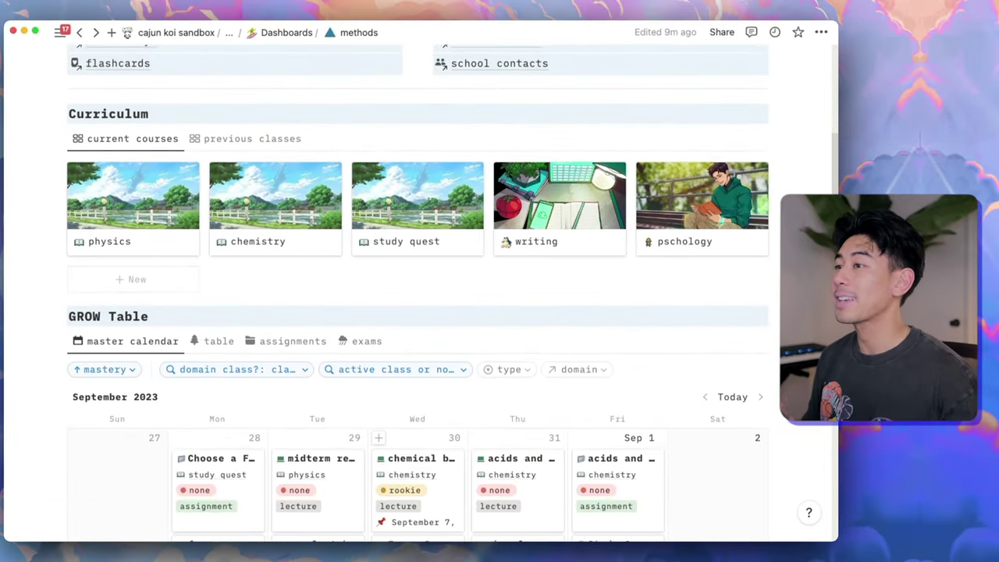
pyautogui.scroll(-2, 421, 360)
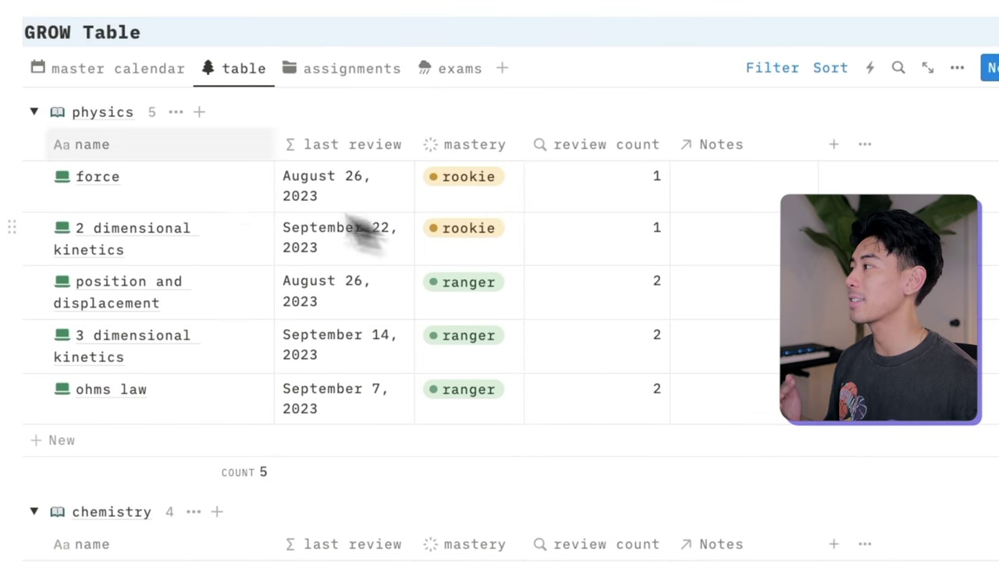
pyautogui.scroll(-5, 256, 245)
pyautogui.scroll(-8, 265, 323)
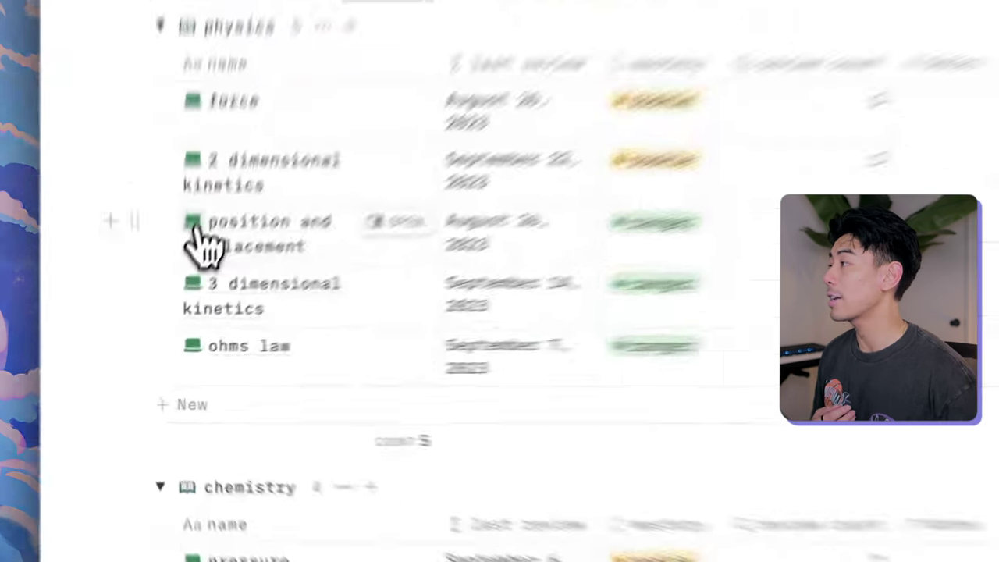
# Replace the position and displacement topic's green book icon with a star emoji
pyautogui.click(172, 293)
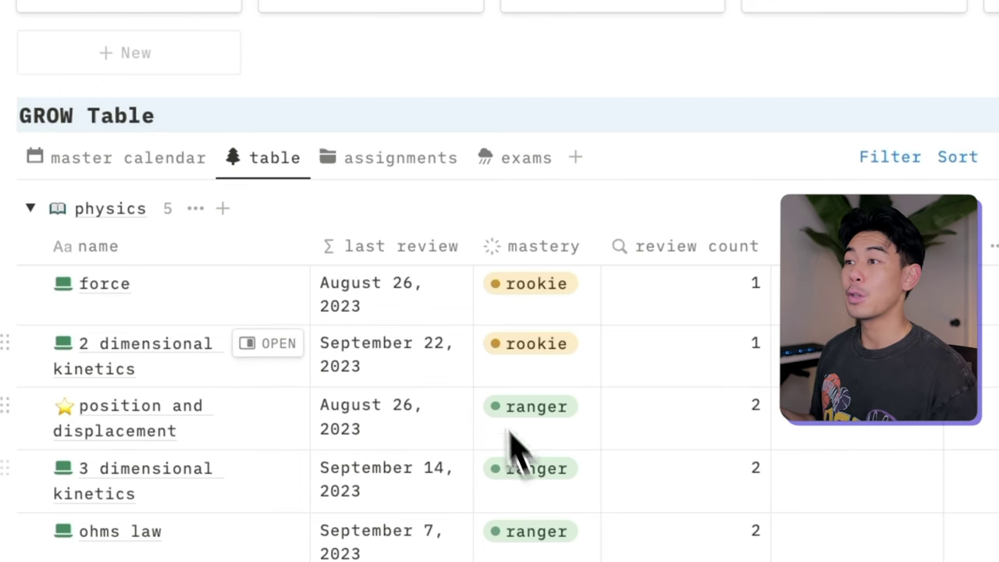
pyautogui.scroll(-3, 640, 497)
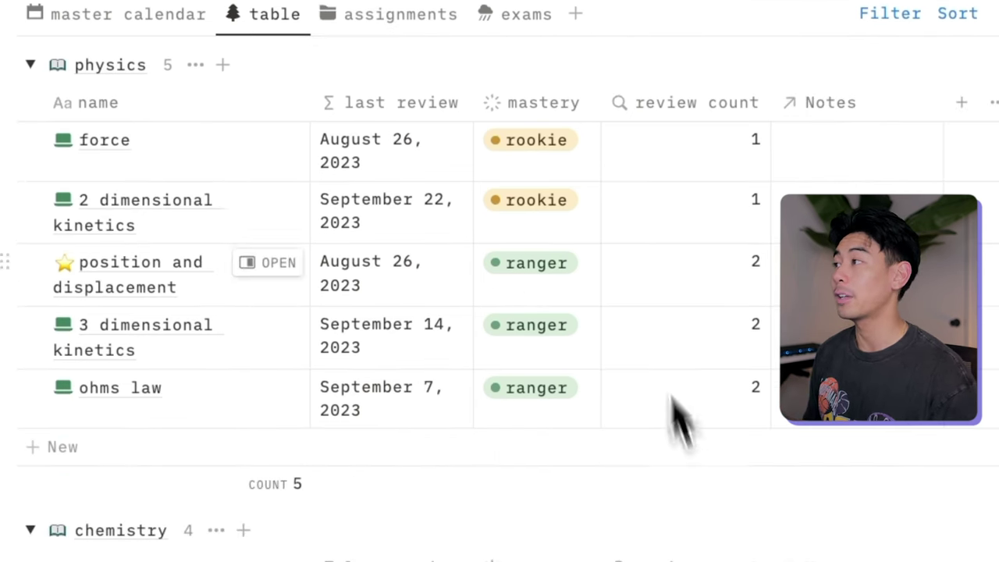
pyautogui.scroll(-5, 709, 338)
pyautogui.scroll(-1, 592, 383)
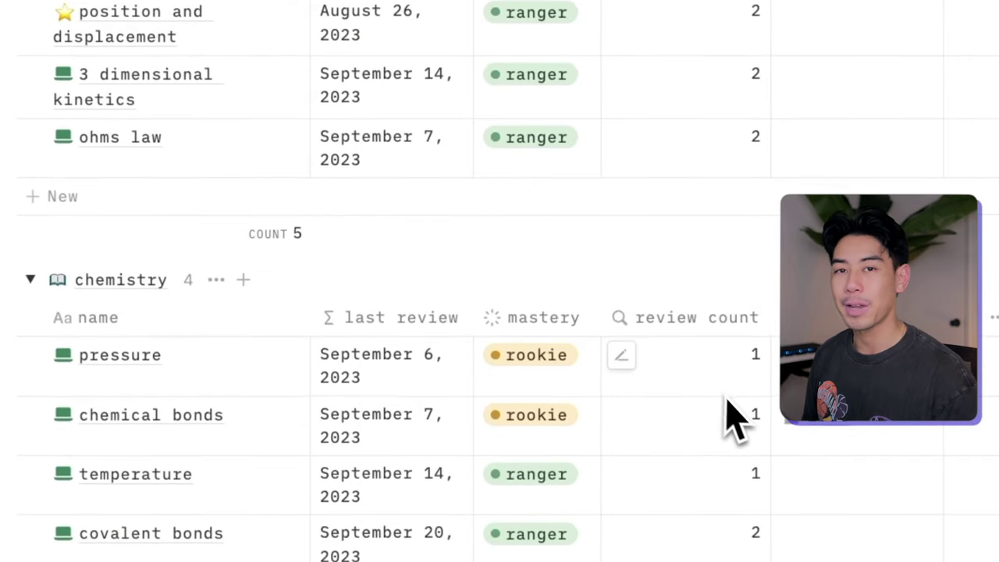